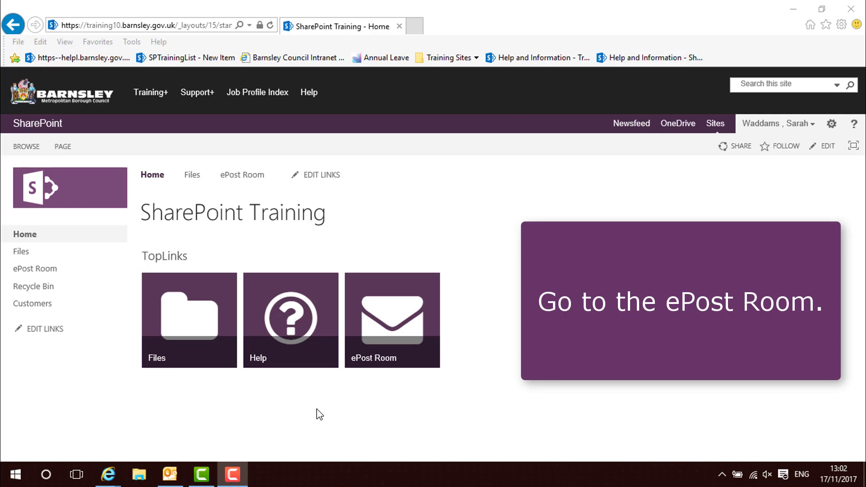
Step: Open the advanced sharing permissions of the Admin Team folder in the ePost Room library
click(47, 270)
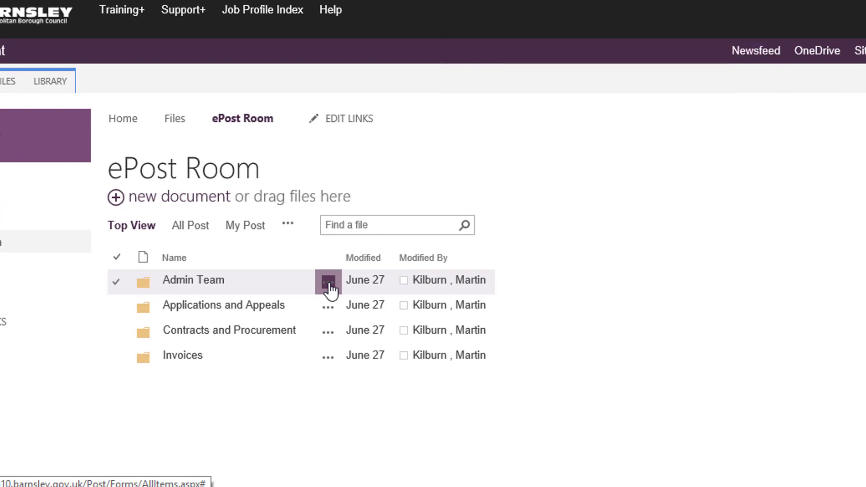
click(329, 284)
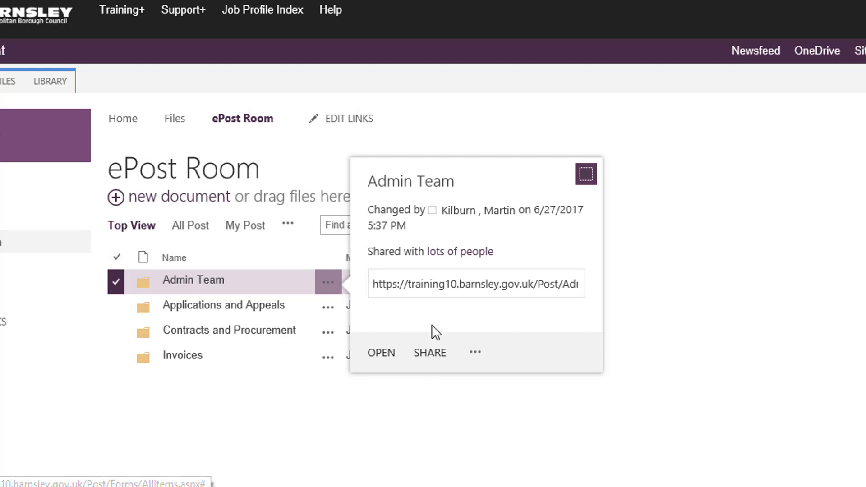
click(475, 352)
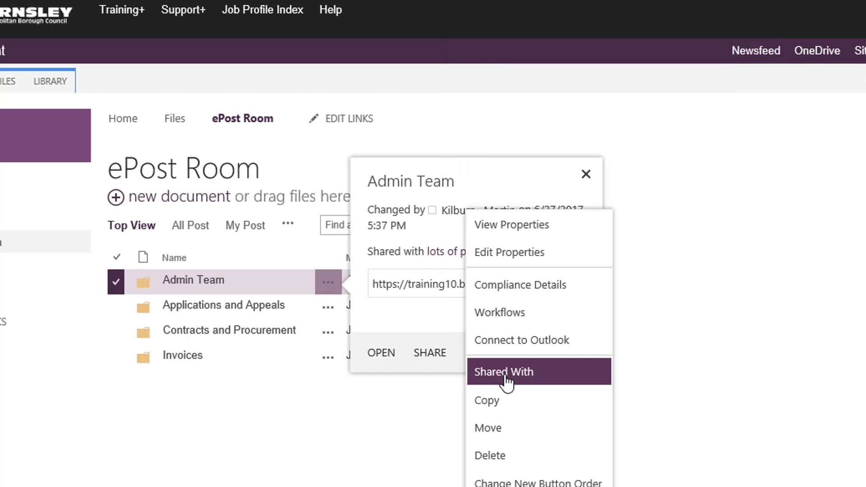
click(506, 382)
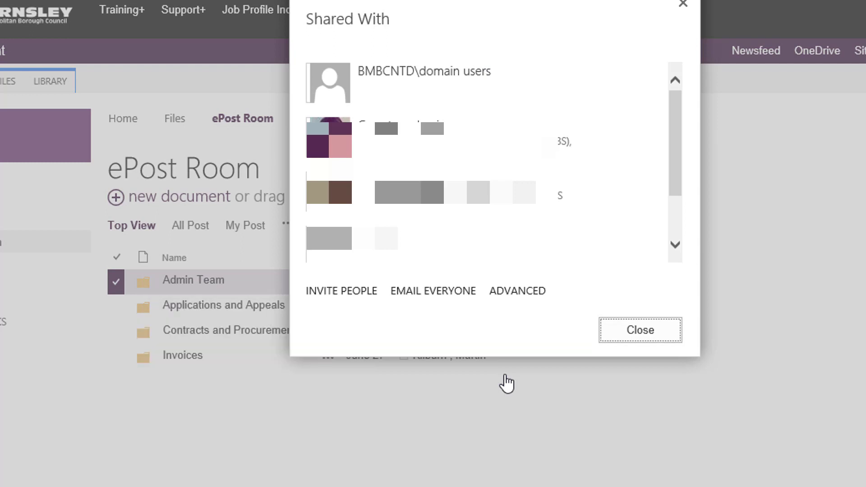
click(525, 293)
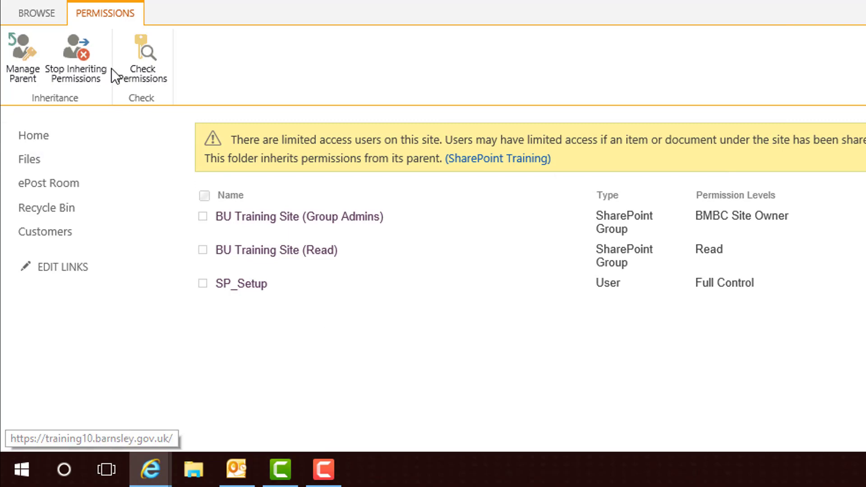
Step: Stop the Admin Team folder inheriting permissions and remove the BU Training Site (Read) group's permissions from it
click(96, 61)
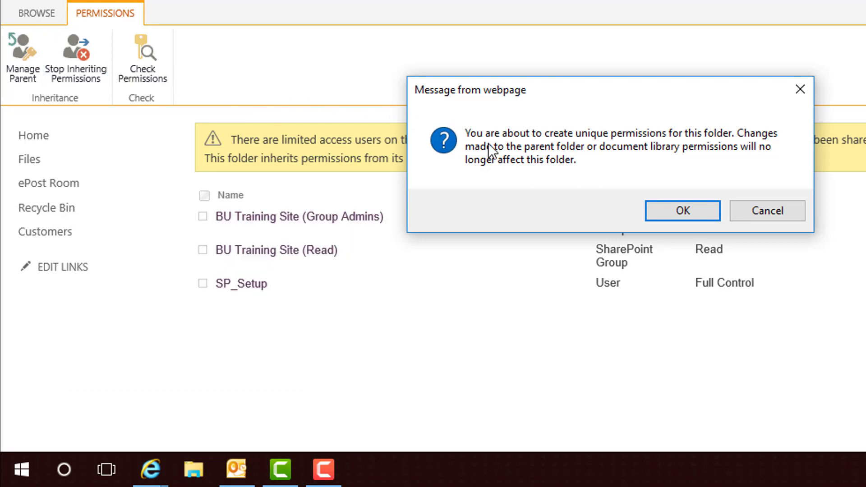
click(693, 214)
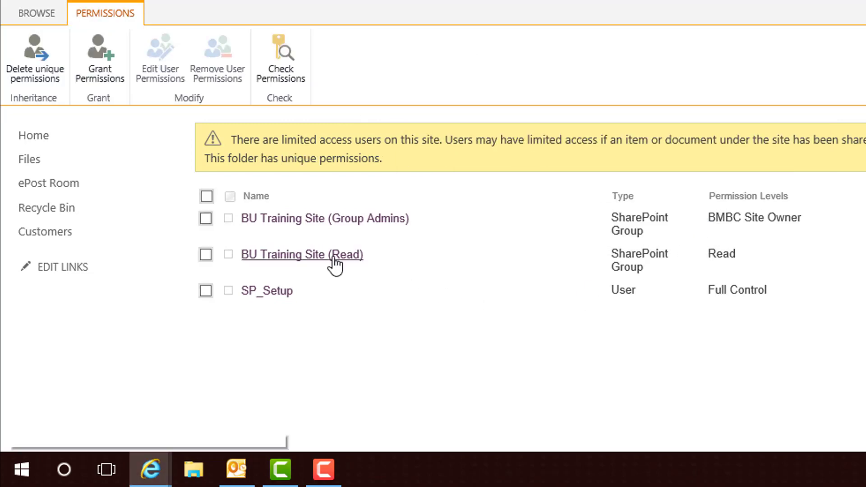
click(205, 255)
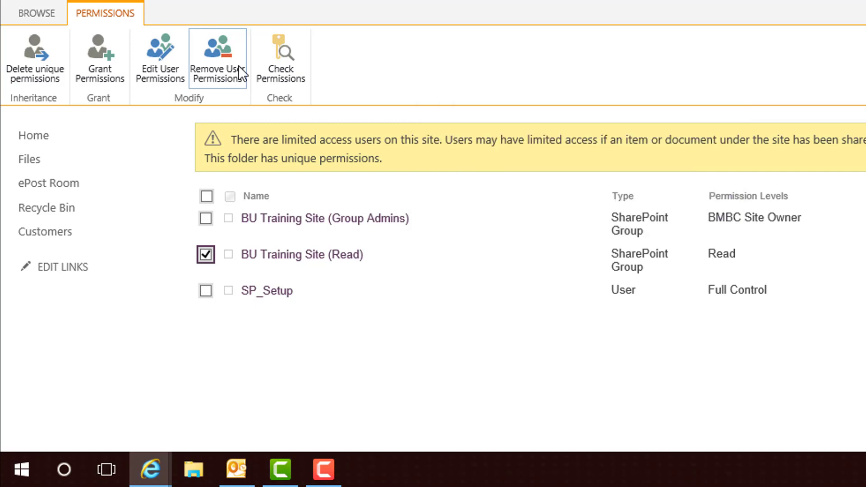
click(239, 66)
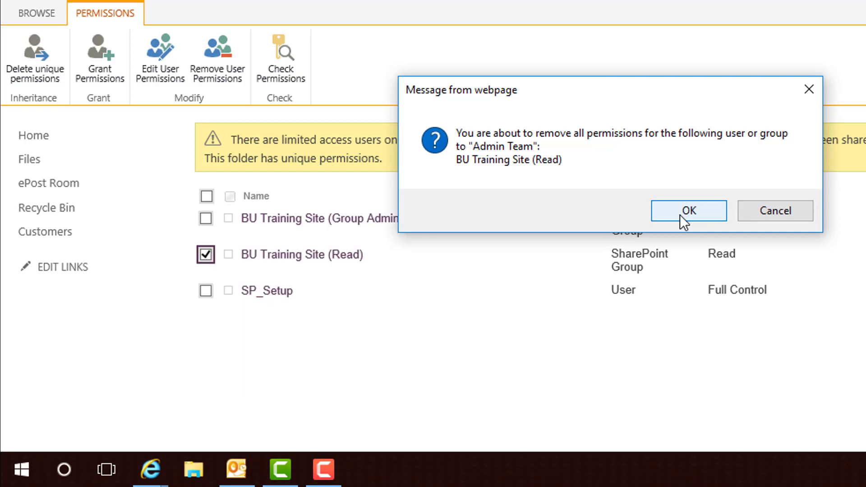
click(680, 215)
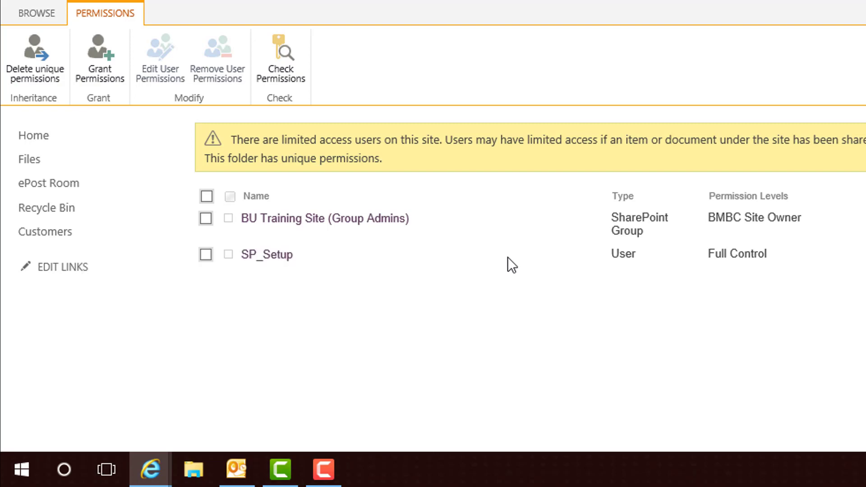
Step: Grant the POST Admin Team group Edit permission on the Admin Team folder without an email invitation
click(112, 45)
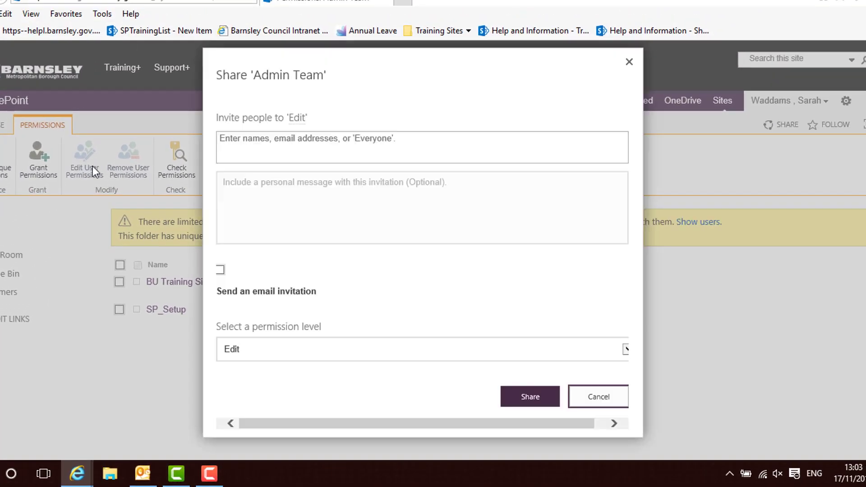
click(248, 149)
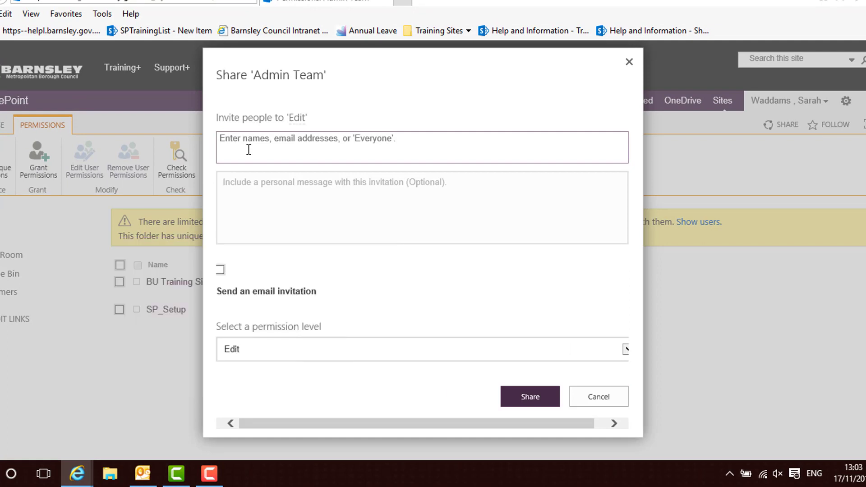
text(post)
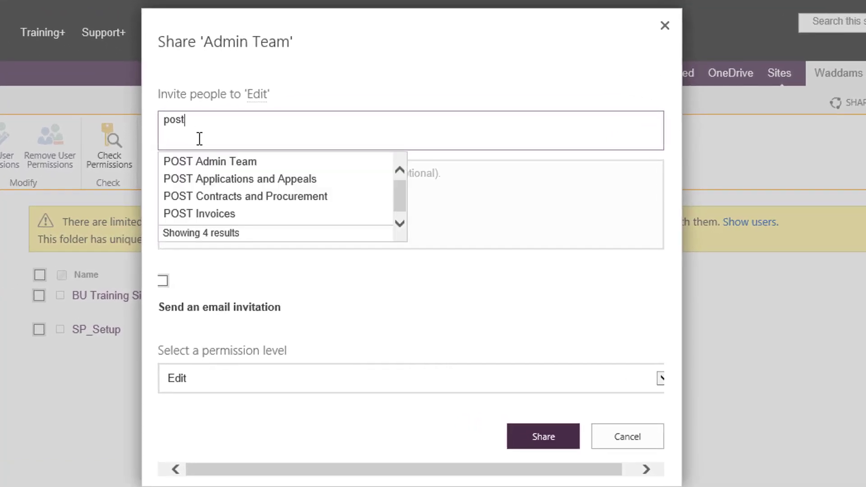
click(211, 163)
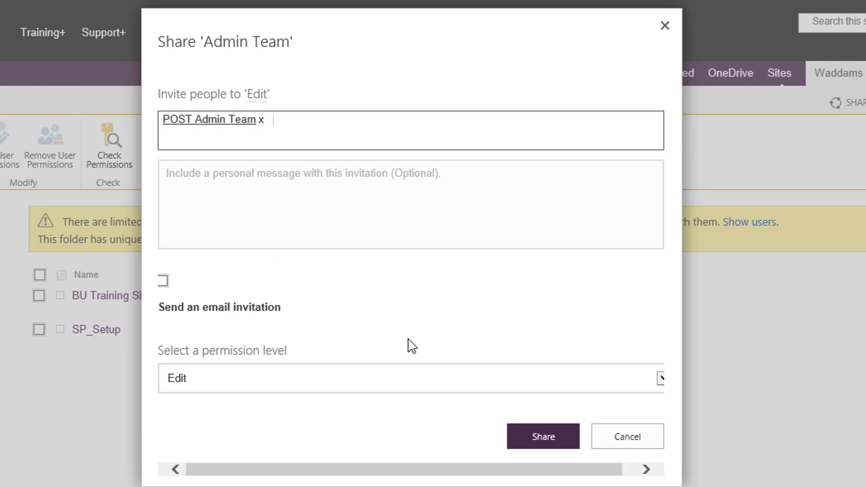
click(547, 435)
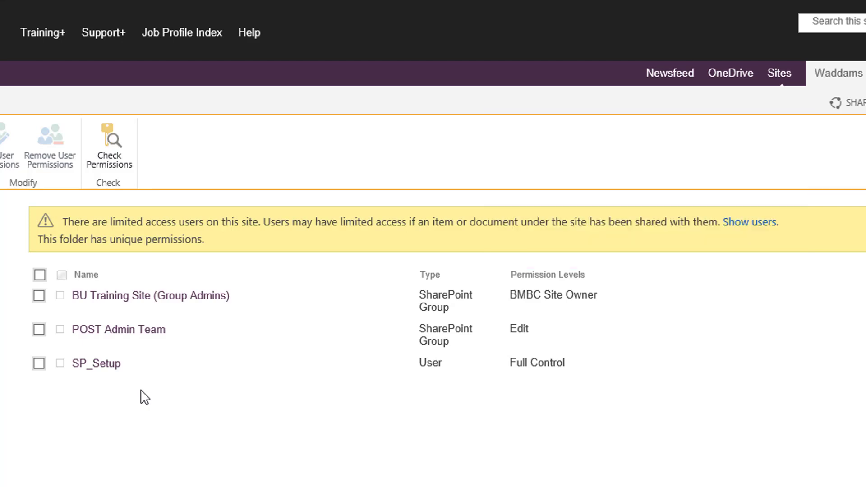
Step: Open the POST Admin Team group and enter the Training Officer's name as the first user to add
click(137, 330)
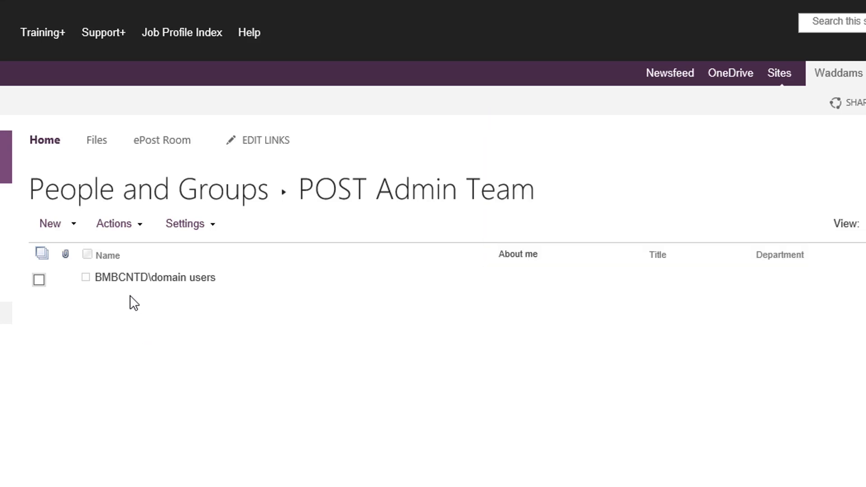
click(74, 224)
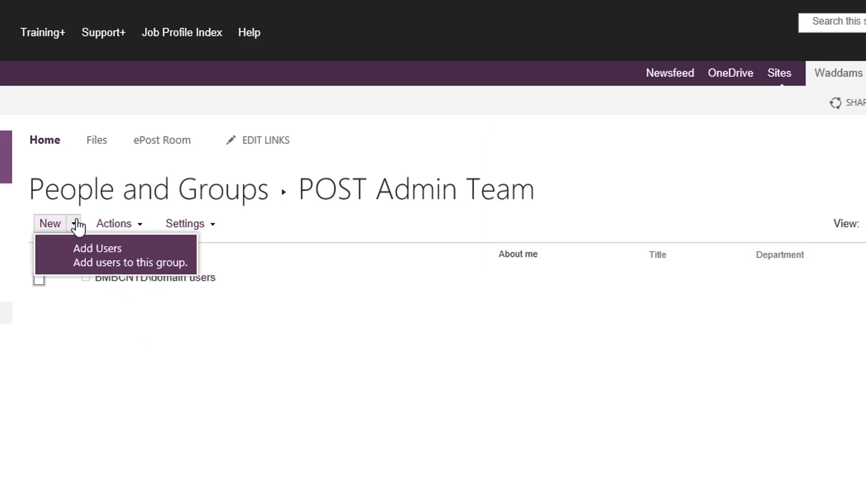
click(82, 247)
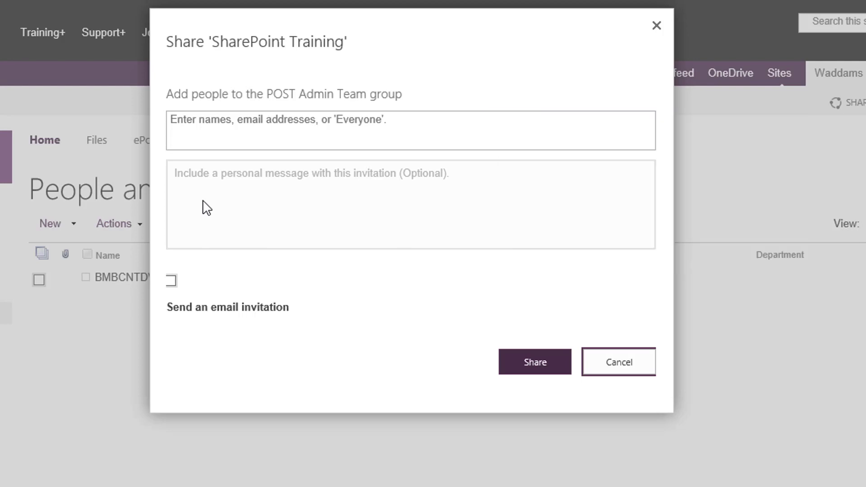
click(274, 140)
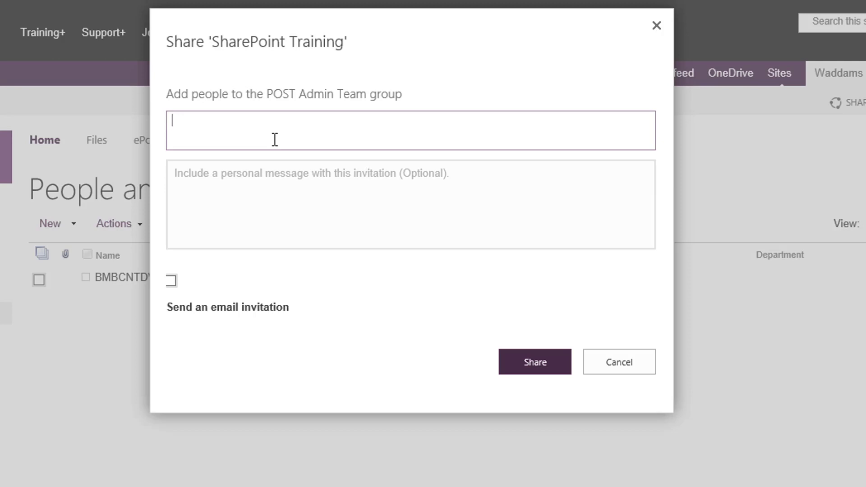
text(wadd)
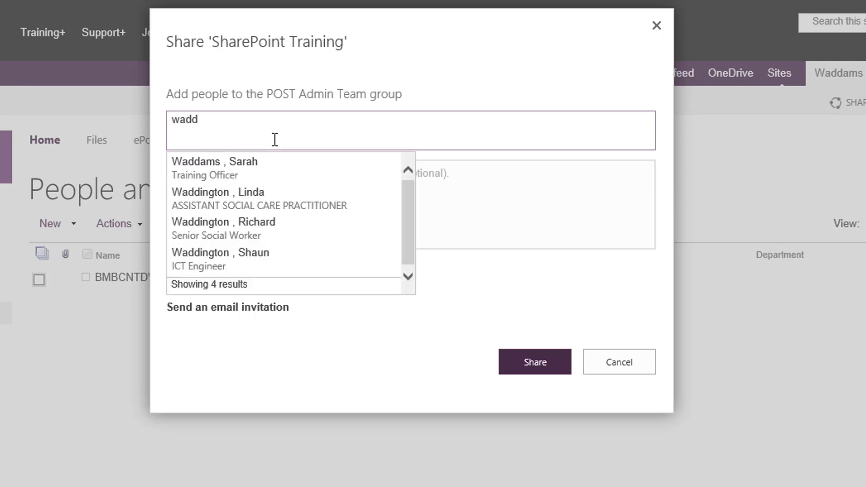
click(275, 174)
Step: Find the ICT Technical Specialist by surname and include them as the second user for the POST Admin Team group
text(jag)
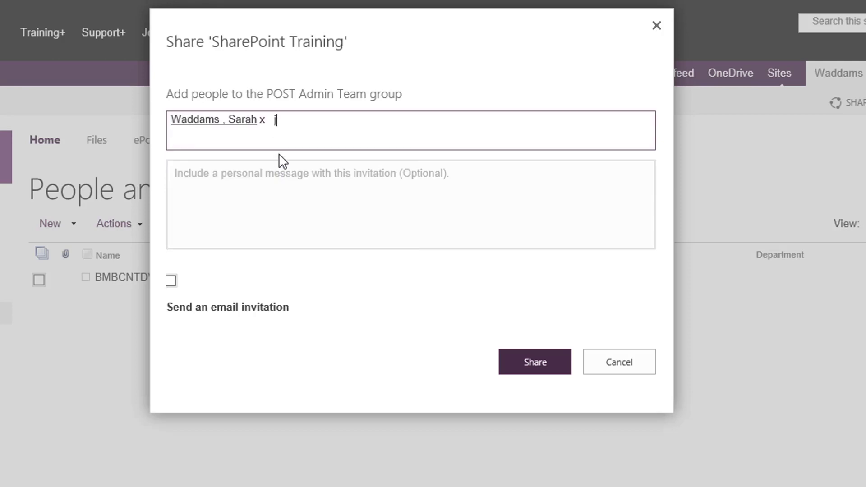
text(g)
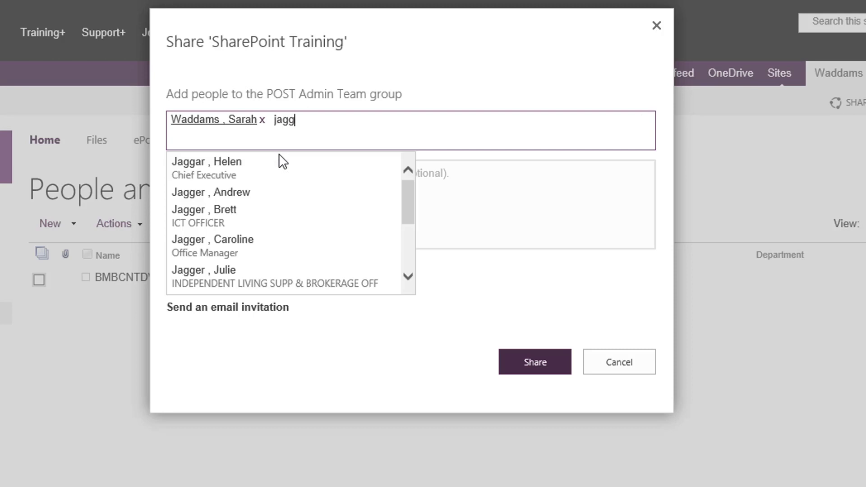
text(er)
scroll(281, 161, down, 2)
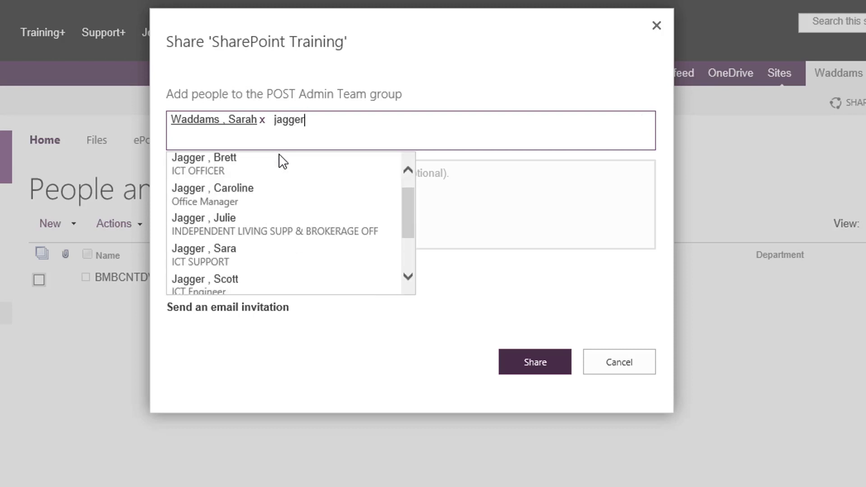
scroll(281, 161, down, 1)
click(251, 281)
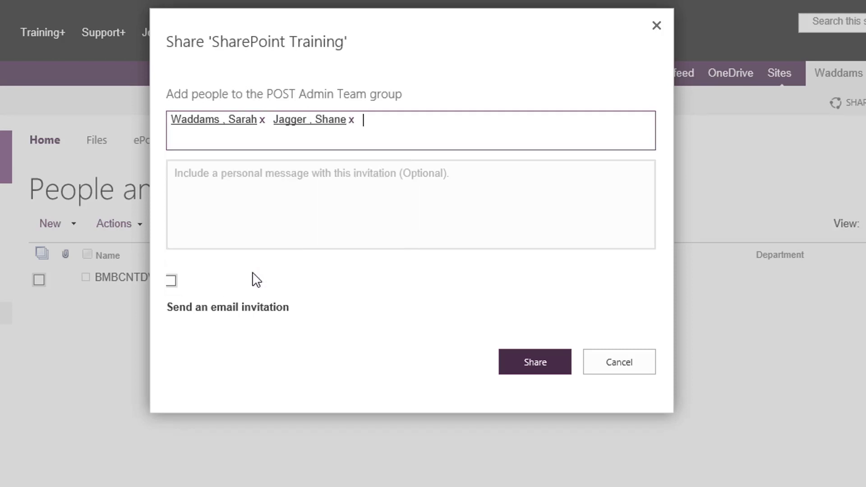
Step: Include the ICT Team Leader as the third user and share to add all three people to the POST Admin Team group
text(wins)
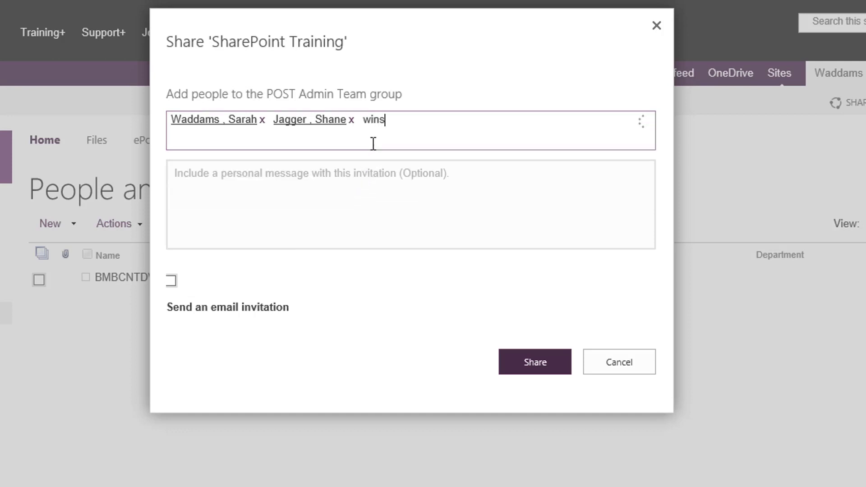
key(BackSpace)
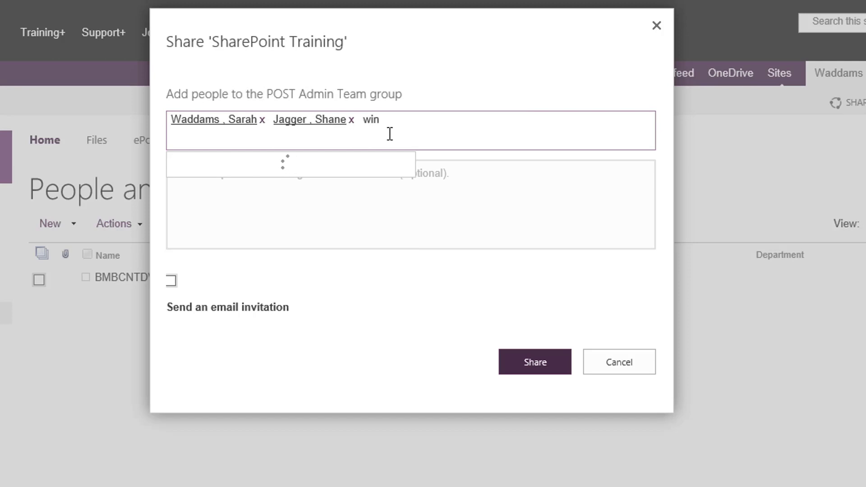
text(s)
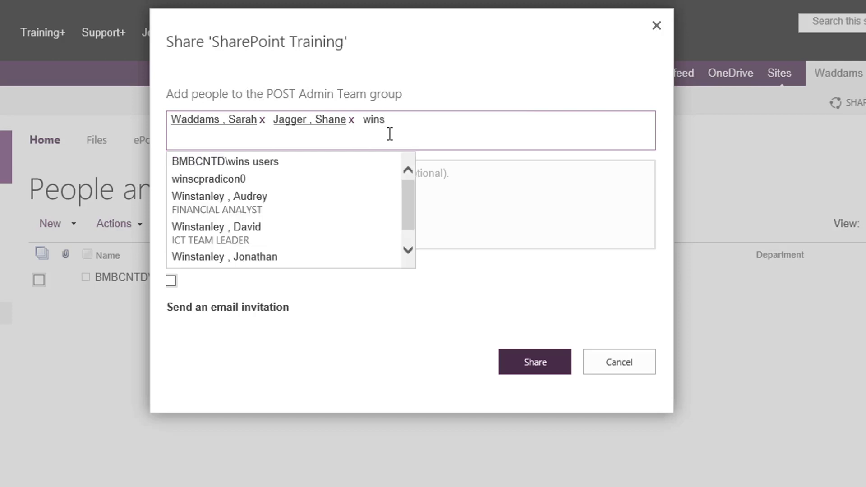
click(303, 228)
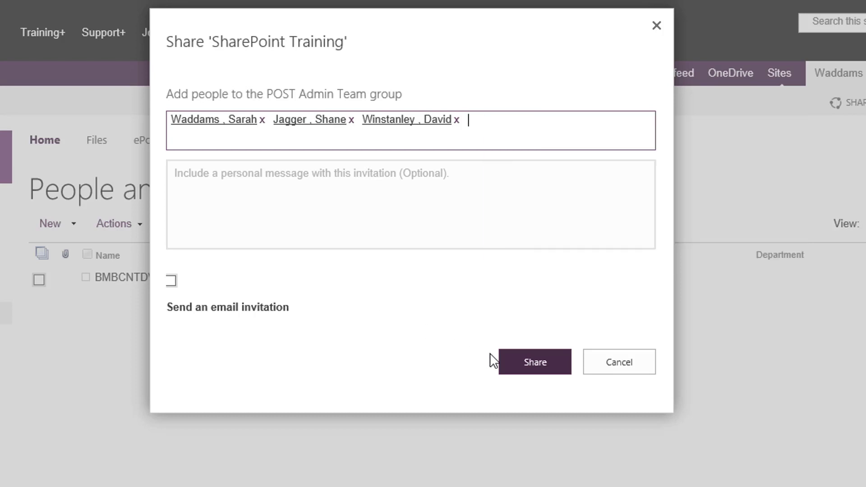
click(544, 372)
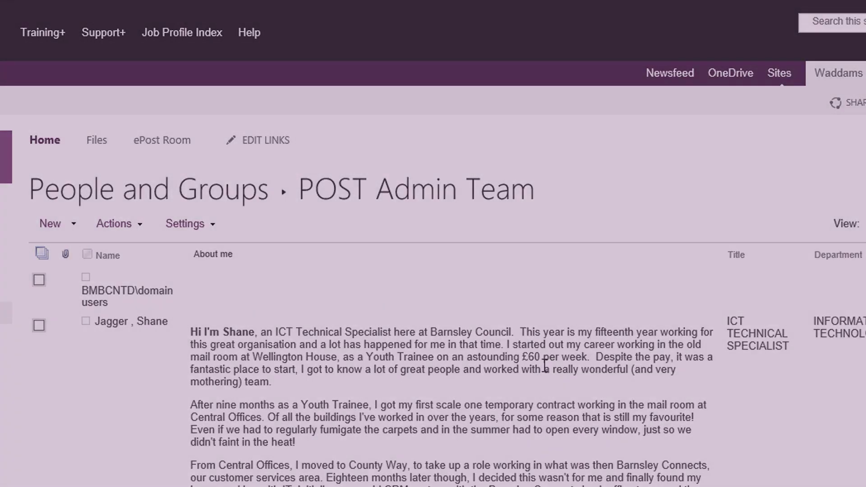
scroll(646, 375, down, 2)
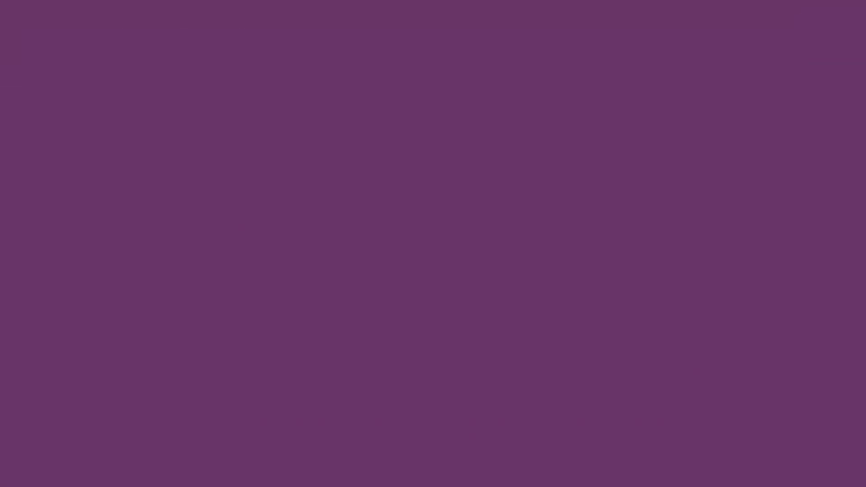